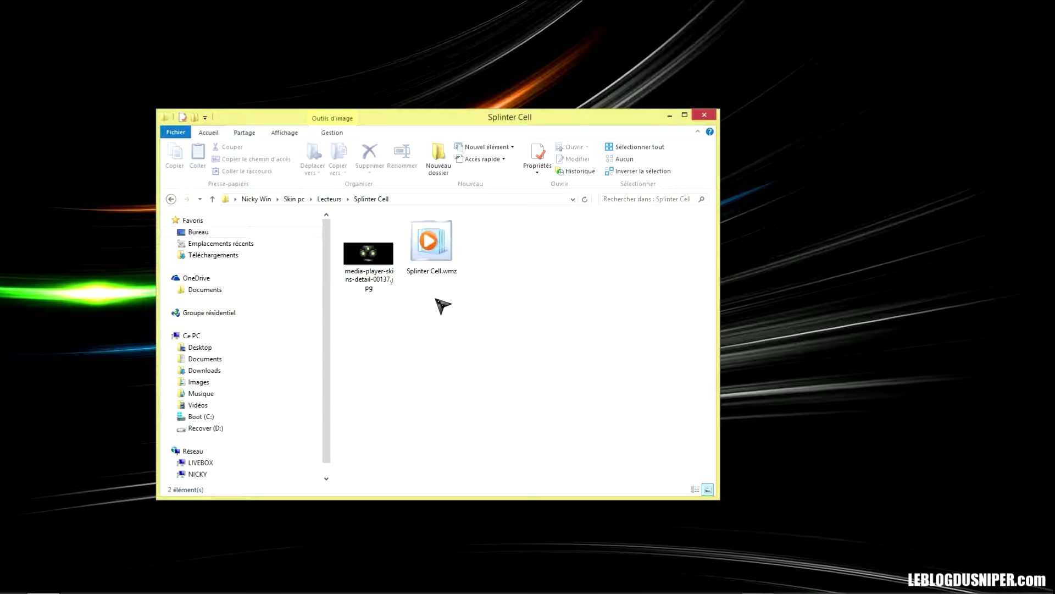
- Install the Splinter Cell.wmz player skin, replacing the existing copy, and minimize the Splinter Cell folder window
left_click(429, 250)
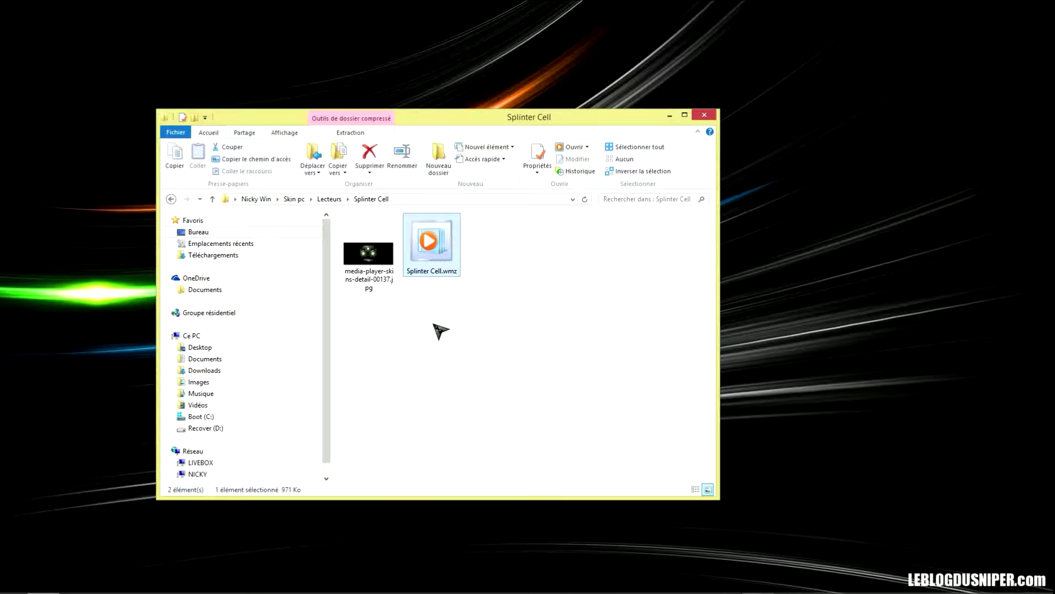
double_click(438, 256)
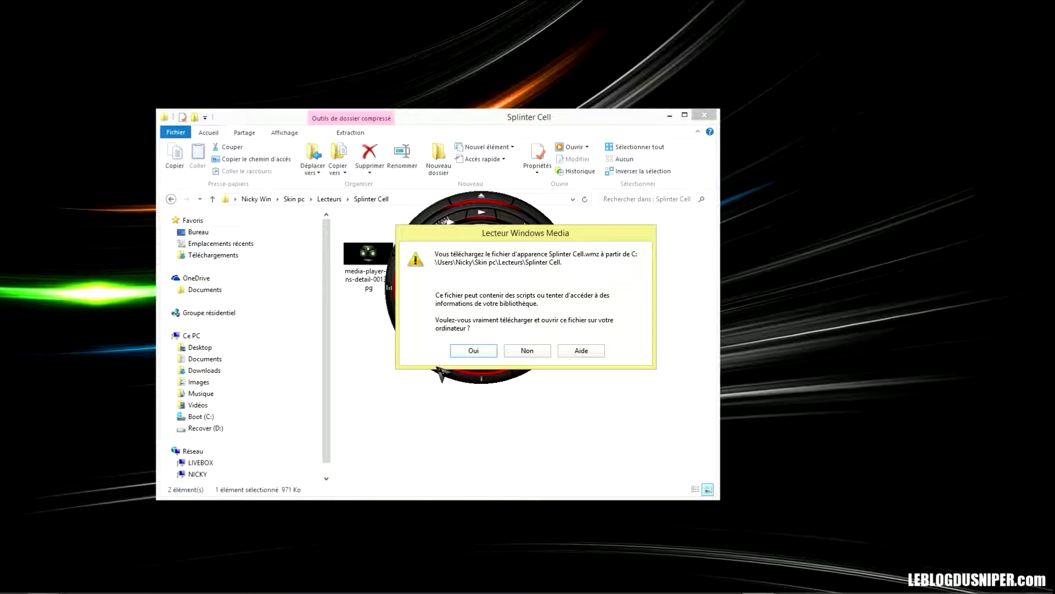
left_click(473, 351)
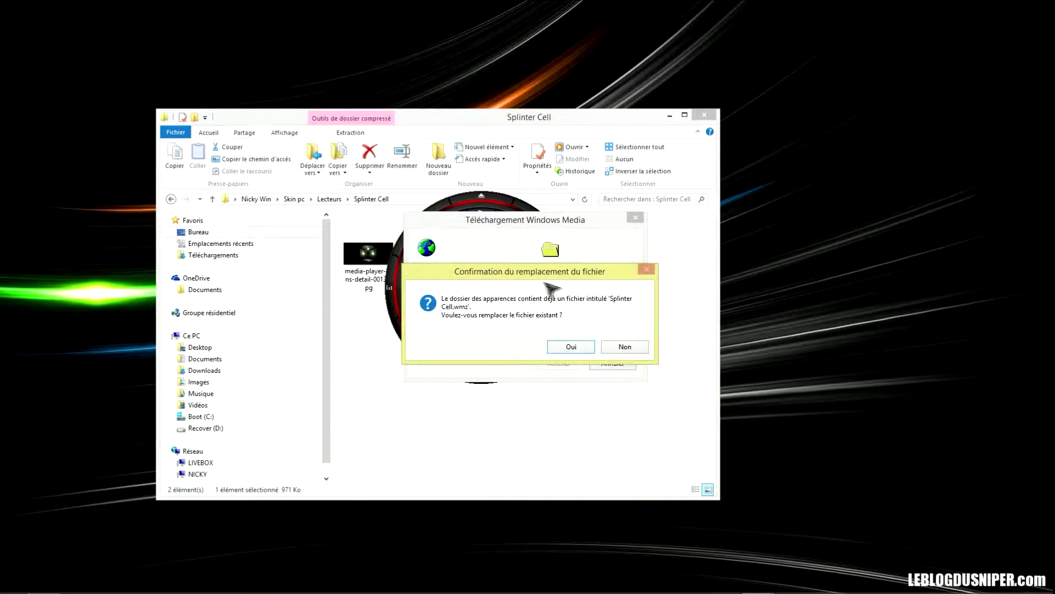
left_click(575, 346)
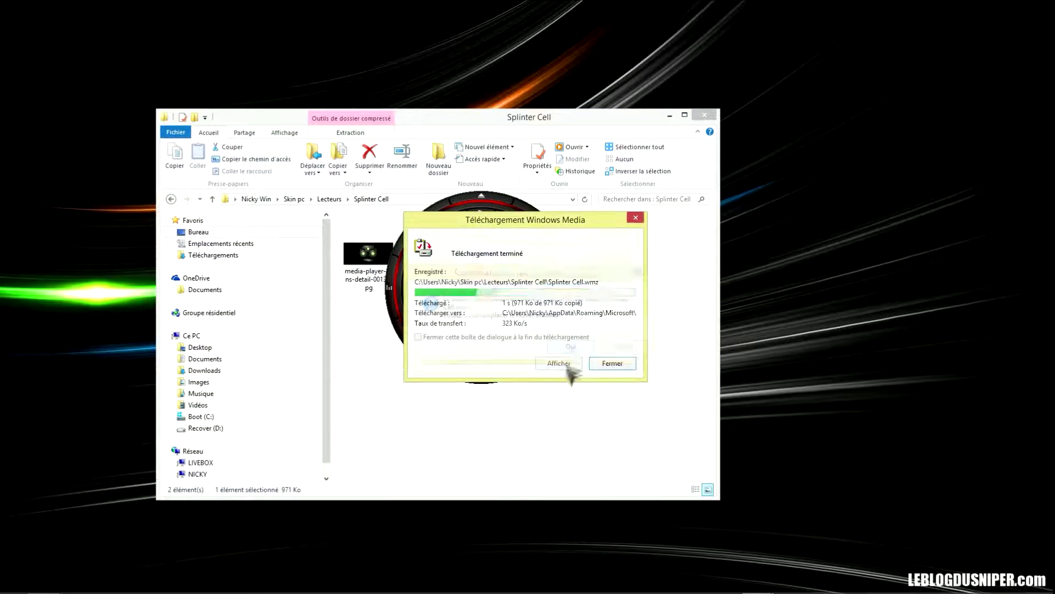
left_click(620, 371)
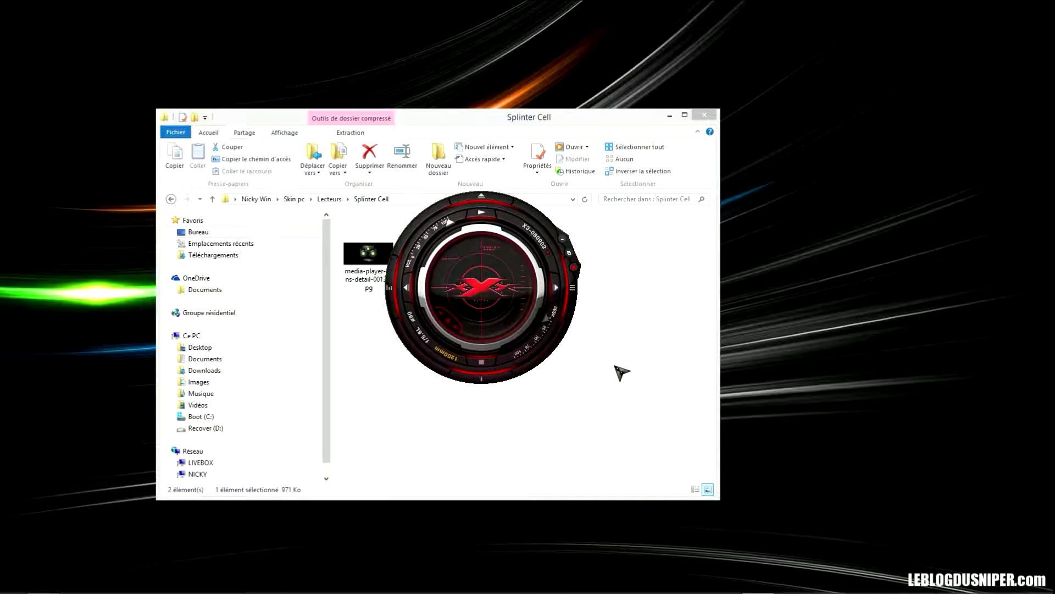
left_click(670, 115)
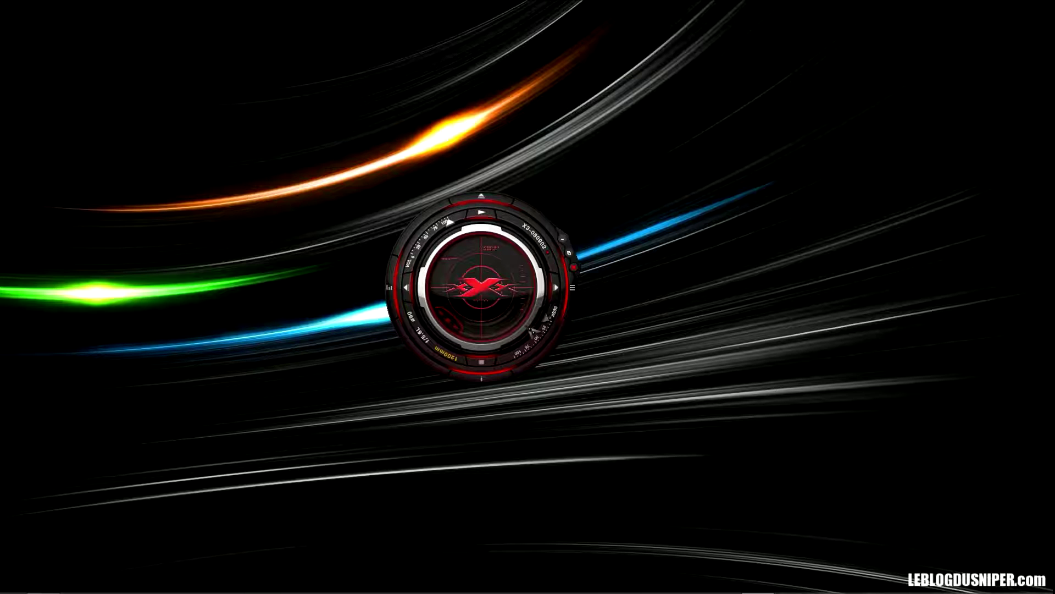
- Switch the skinned player to the library view and open the skin chooser (Sélecteur d'apparence)
right_click(482, 297)
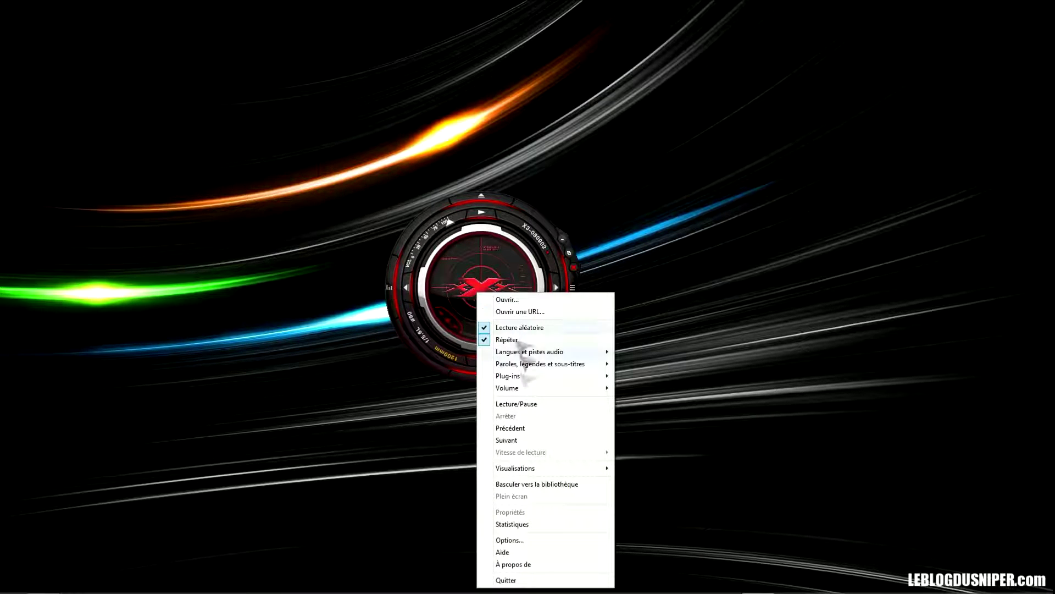
left_click(566, 488)
left_click_drag(512, 81, 486, 104)
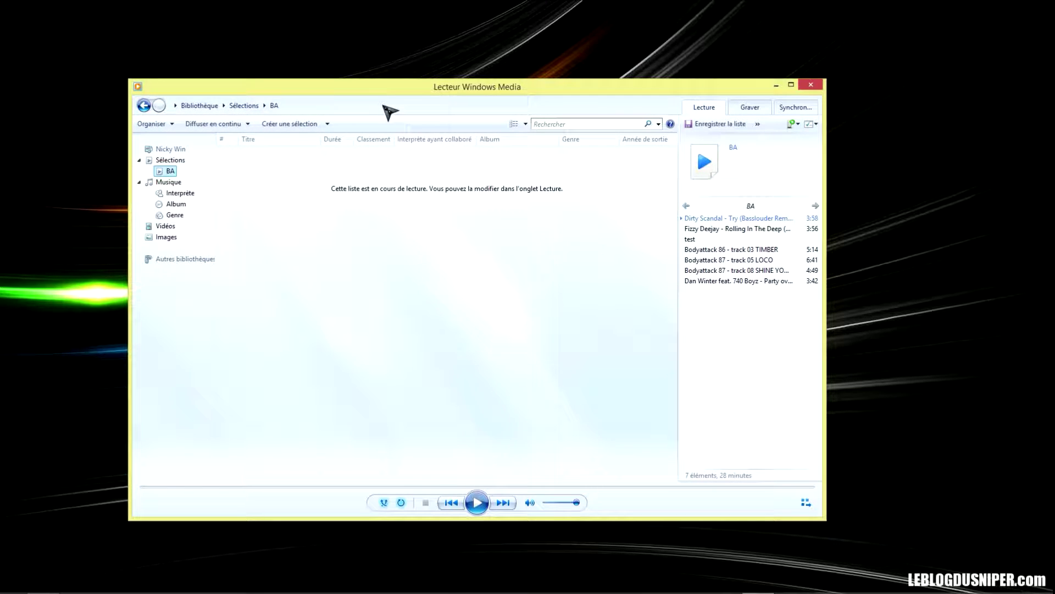
right_click(383, 107)
mouse_move(422, 126)
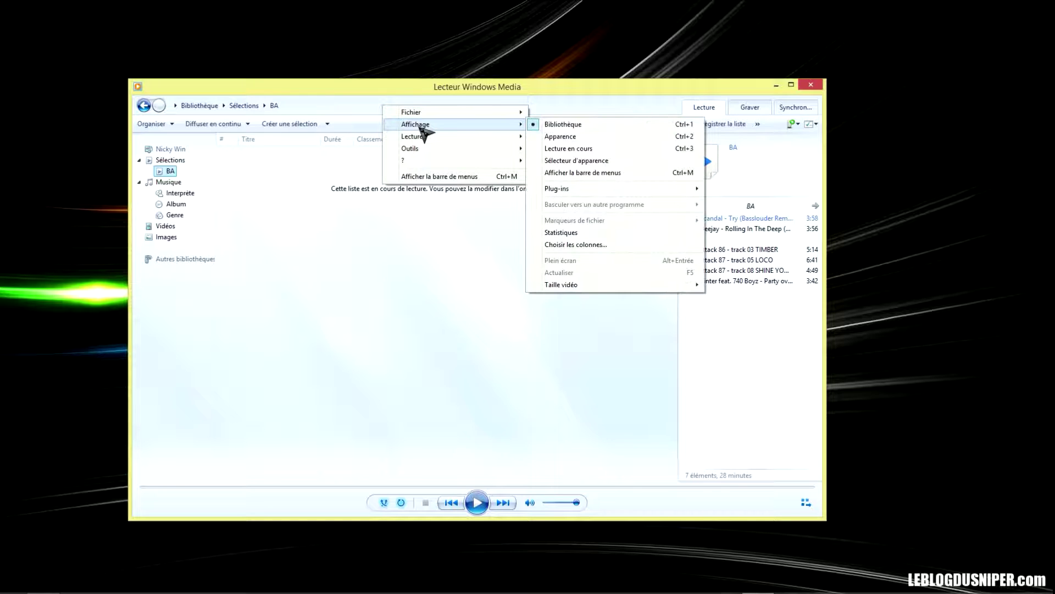
left_click(613, 163)
- Preview several installed skins, including Alienware Darkstar, Crimson_Skies, Entreprise, MechAssaultWMPSkin, Revert, Splinter Cell, Half-Life_2 and cxt1
left_click(176, 157)
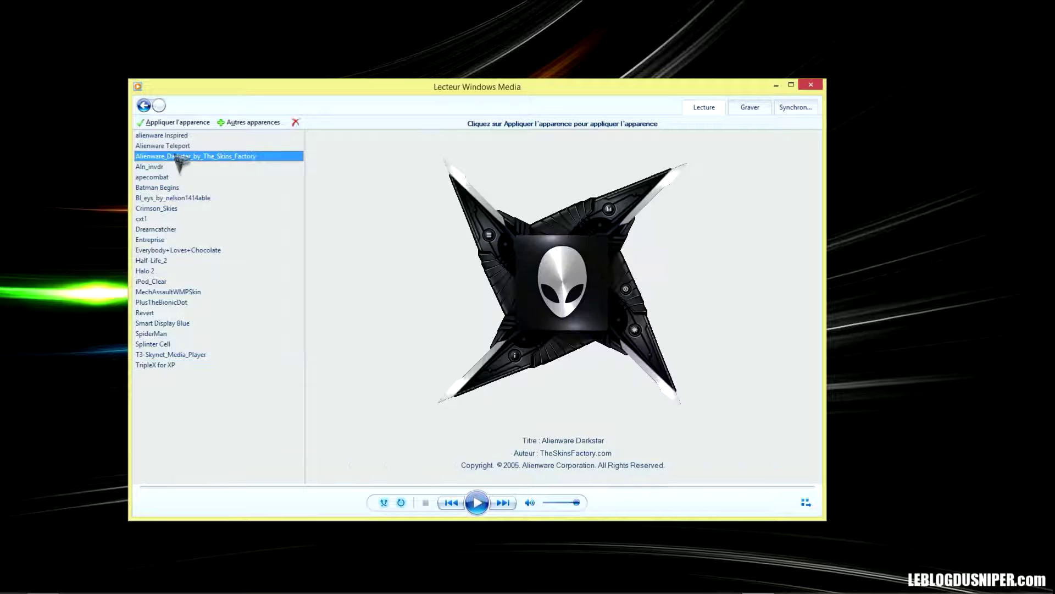
left_click(177, 208)
left_click(177, 240)
left_click(177, 292)
left_click(177, 313)
left_click(177, 344)
left_click(177, 260)
left_click(177, 219)
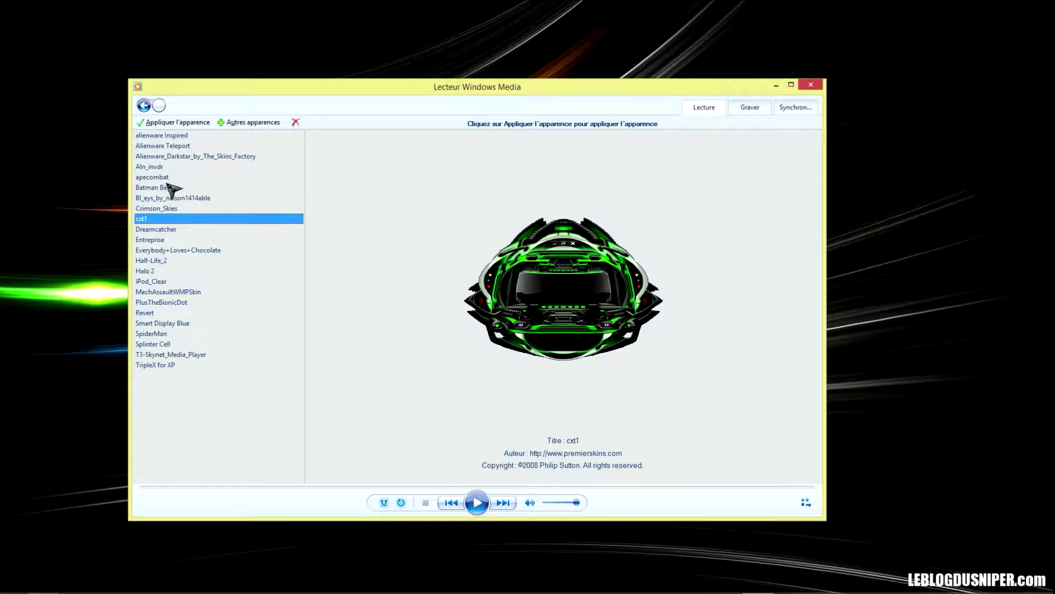
- Apply the SpiderMan skin to the media player
left_click(205, 333)
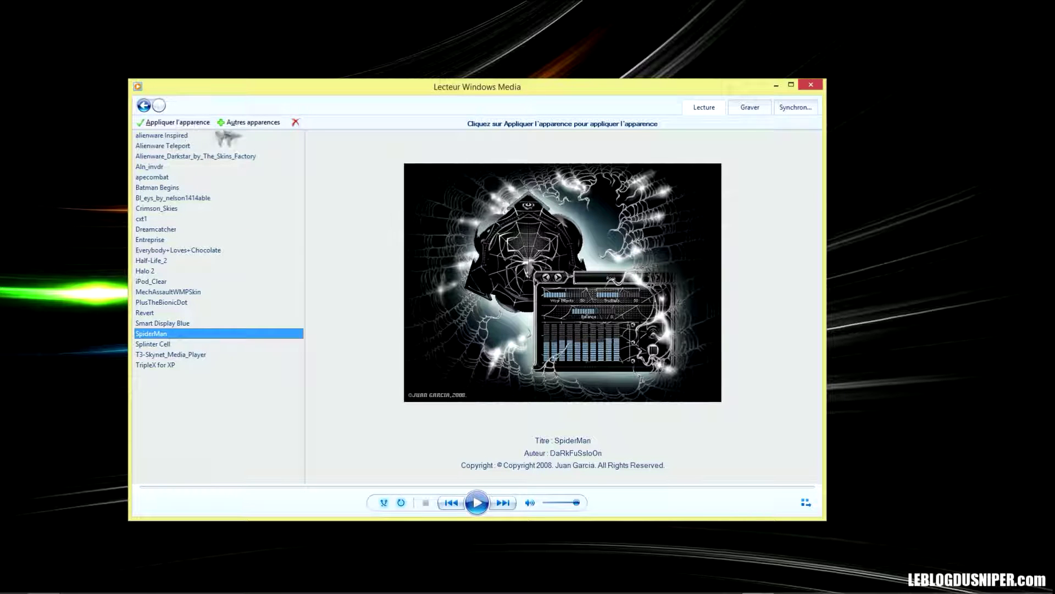
left_click(176, 124)
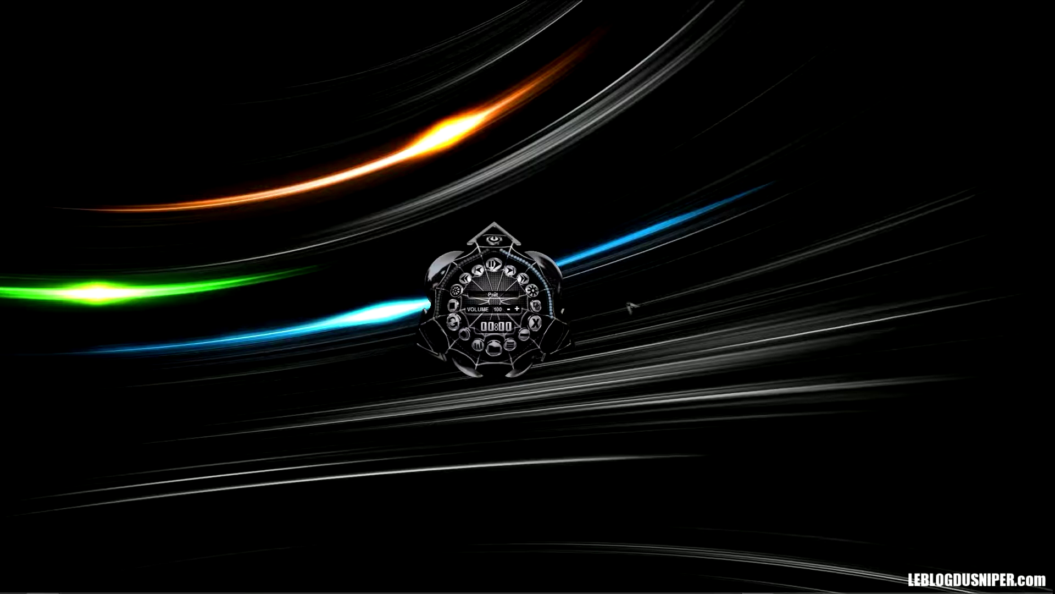
mouse_move(767, 588)
- Return from the skin to the library view, check the BA playlist, and display the Sélections overview
right_click(493, 304)
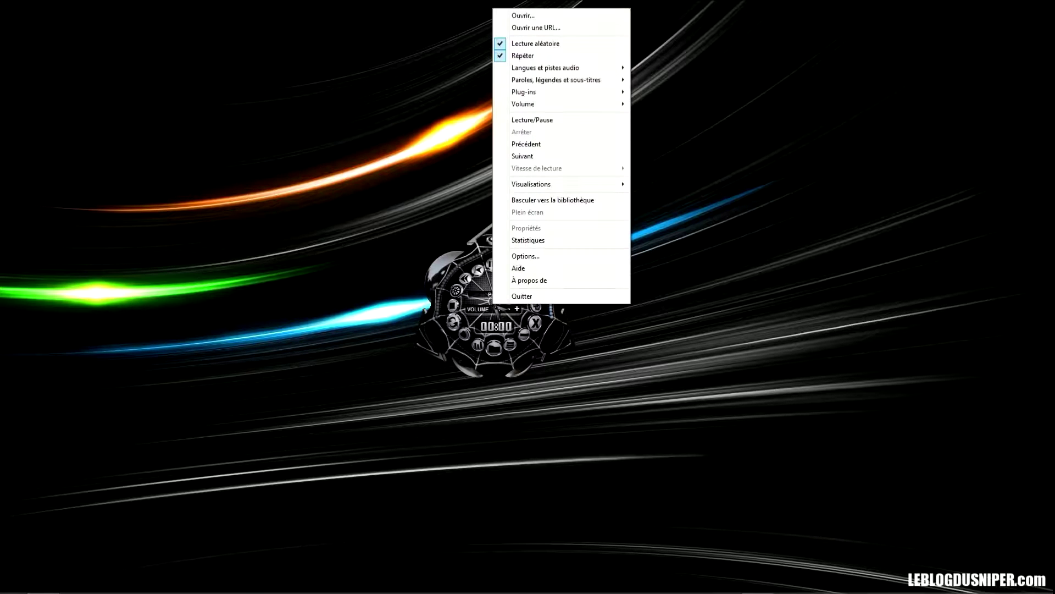
left_click(583, 201)
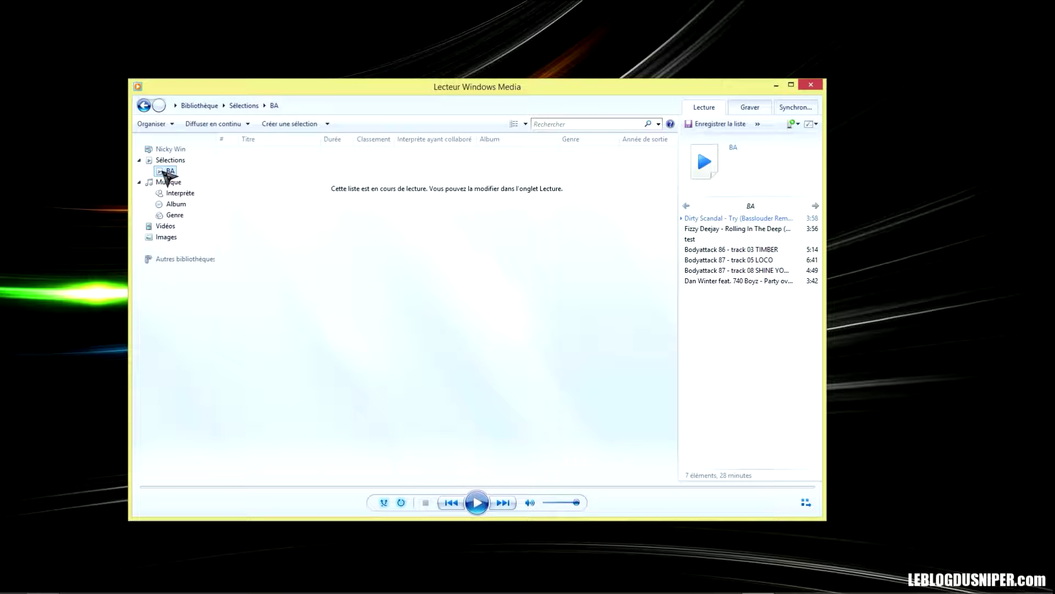
left_click(168, 160)
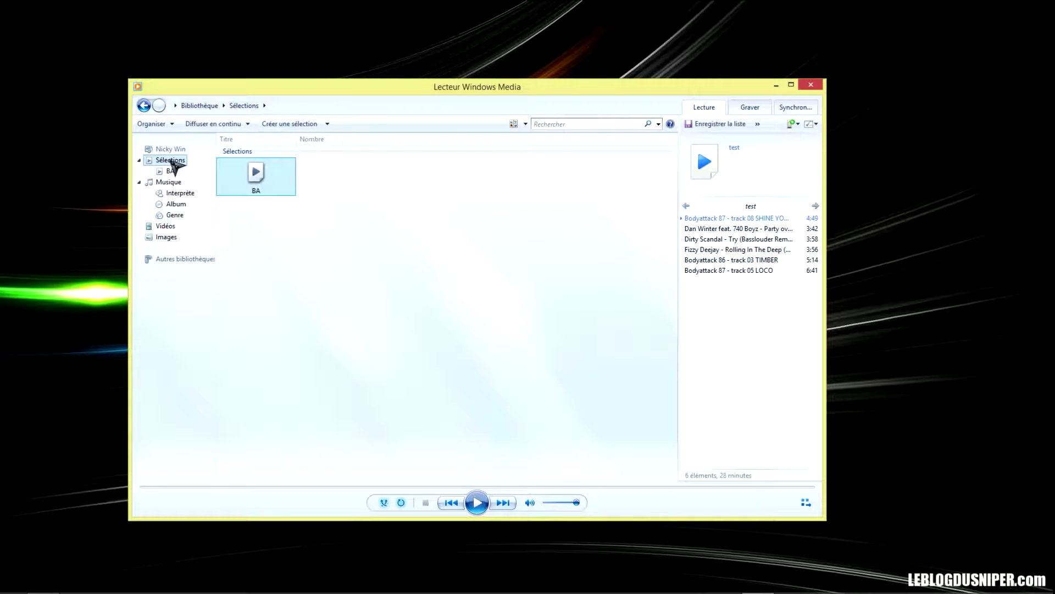
left_click(170, 171)
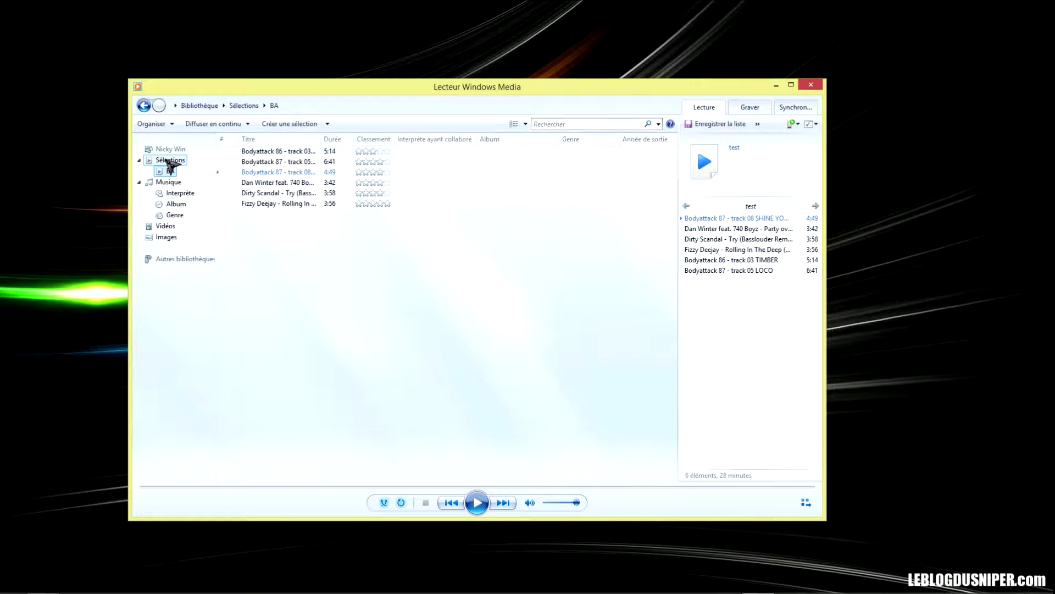
left_click(168, 160)
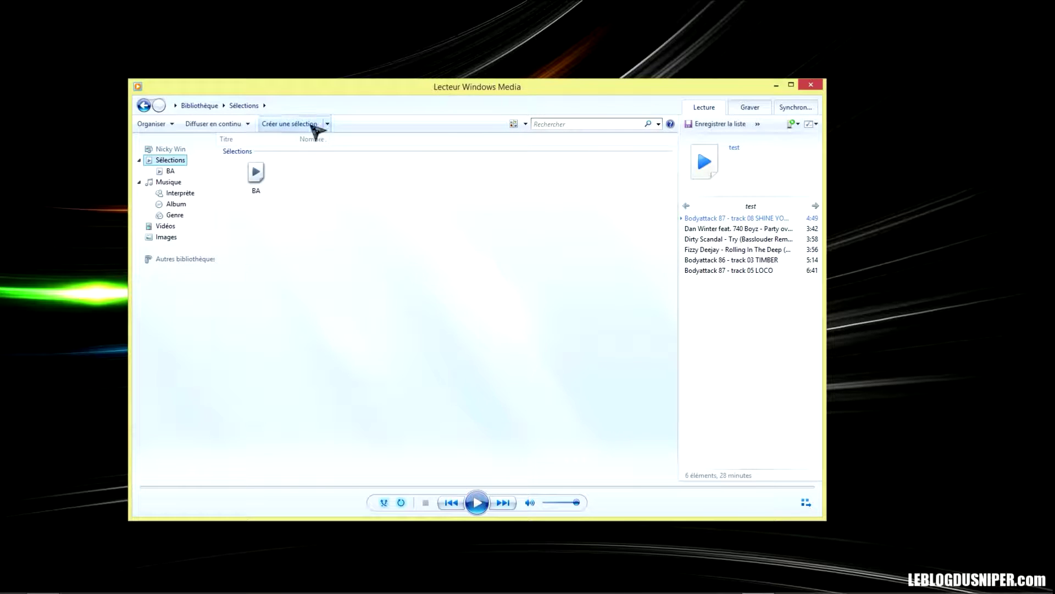
- Create a new playlist named "test"
left_click(312, 125)
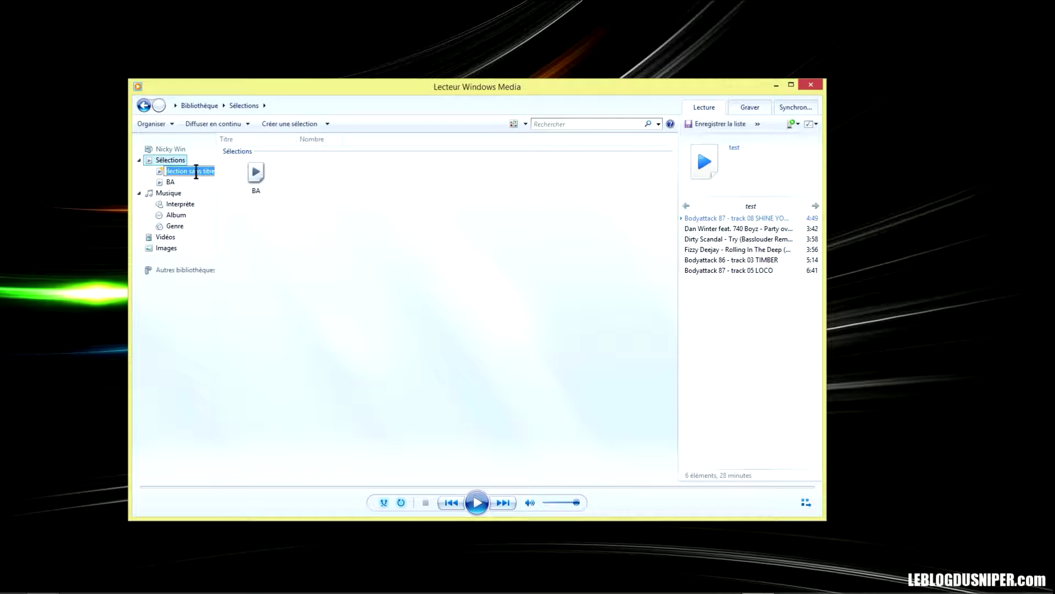
type("test")
key("Return")
- Remove all tracks from the current playback list and open the test playlist
left_click_drag(726, 324, 725, 216)
key("Delete")
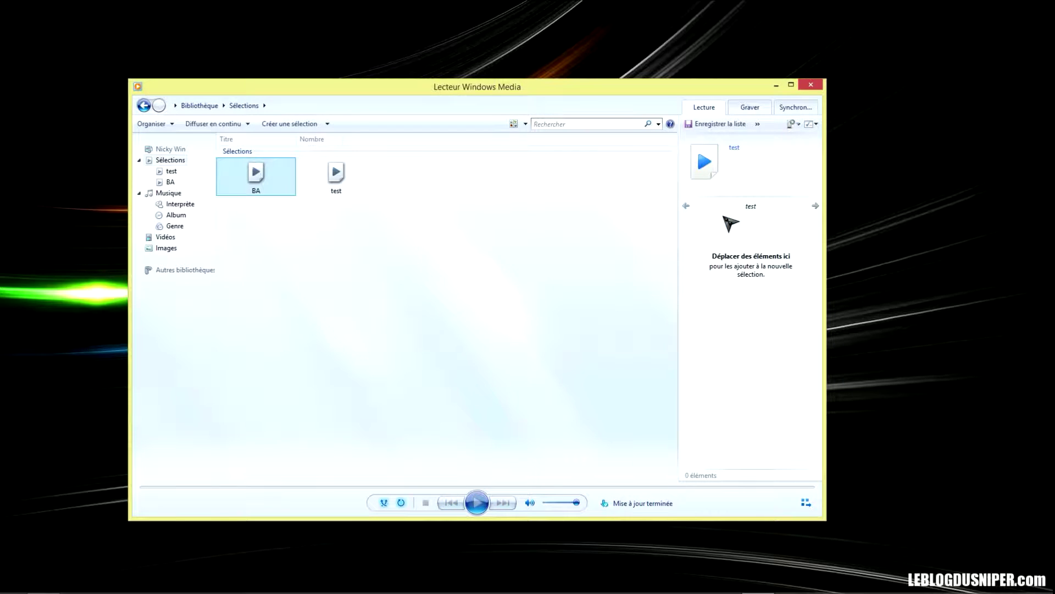
left_click(171, 171)
- Add the six audio tracks from the Playlists folder to the test playback list, minimize the folder, and pause playback
left_click(44, 581)
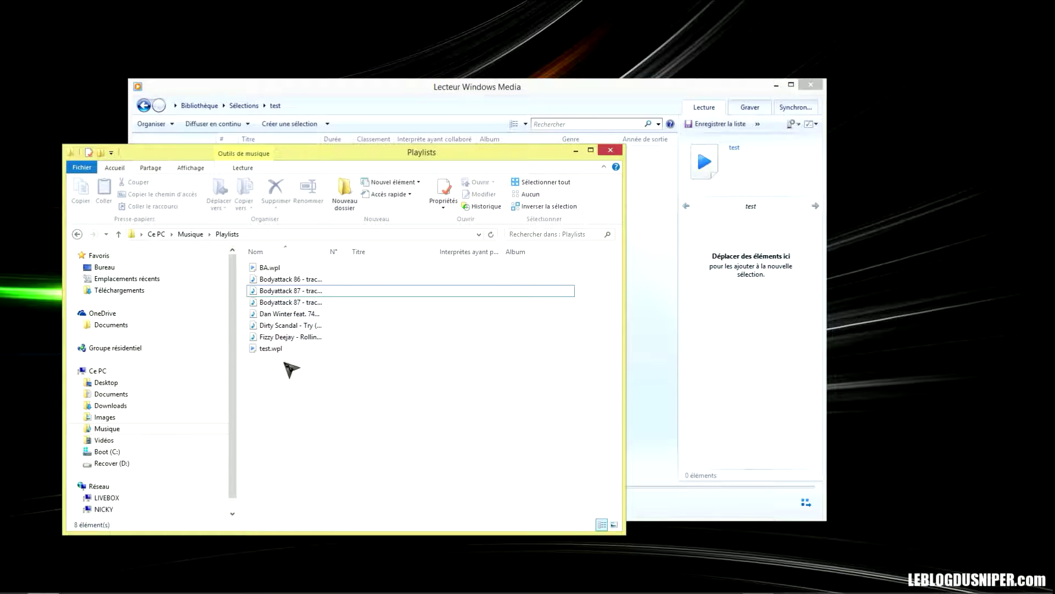
left_click(297, 337)
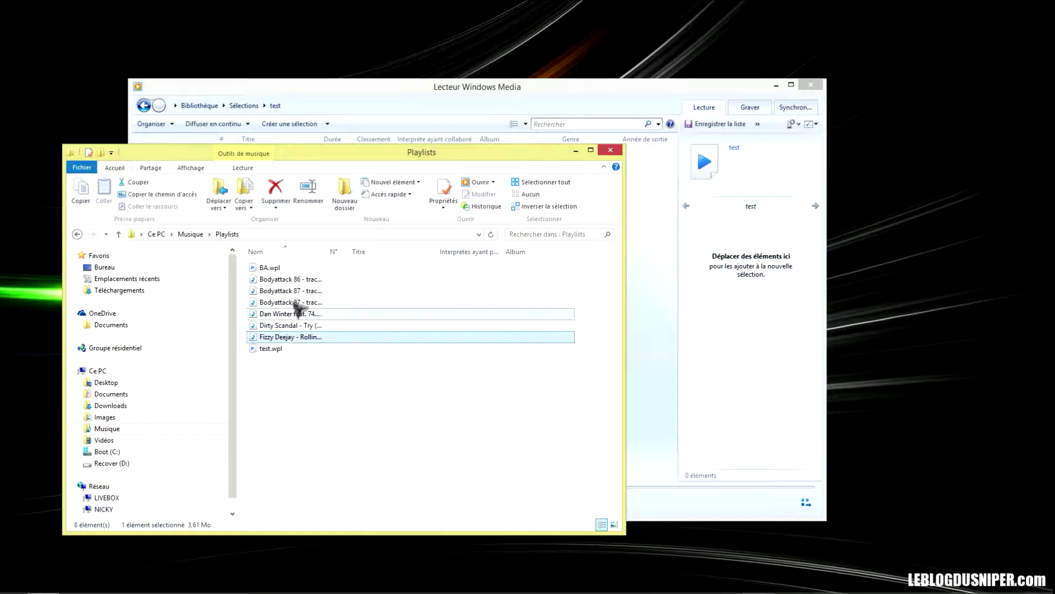
left_click(297, 279, "shift")
left_click_drag(305, 326, 766, 282)
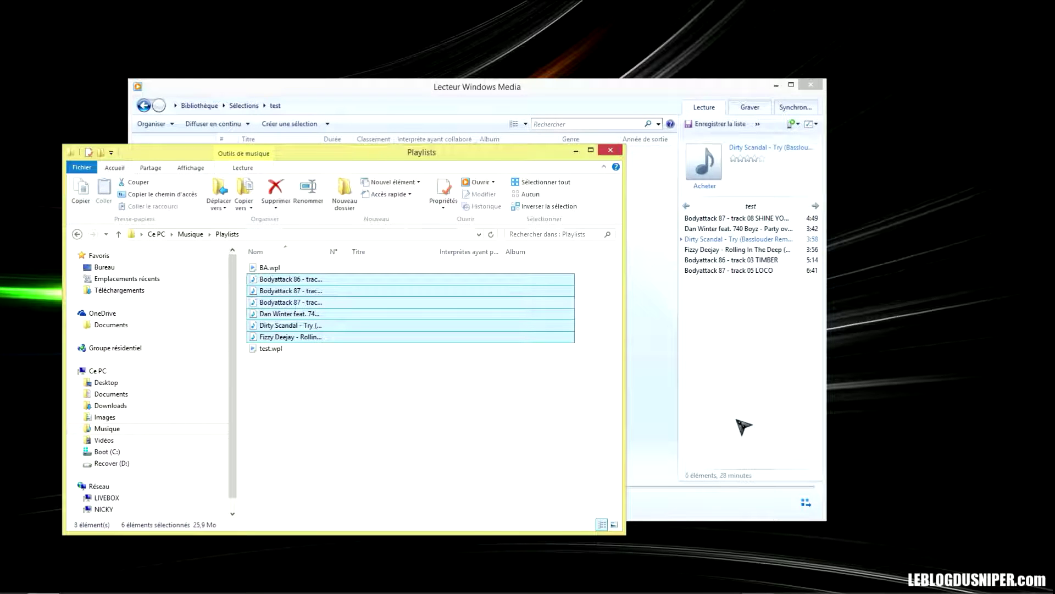
left_click(575, 150)
left_click(478, 503)
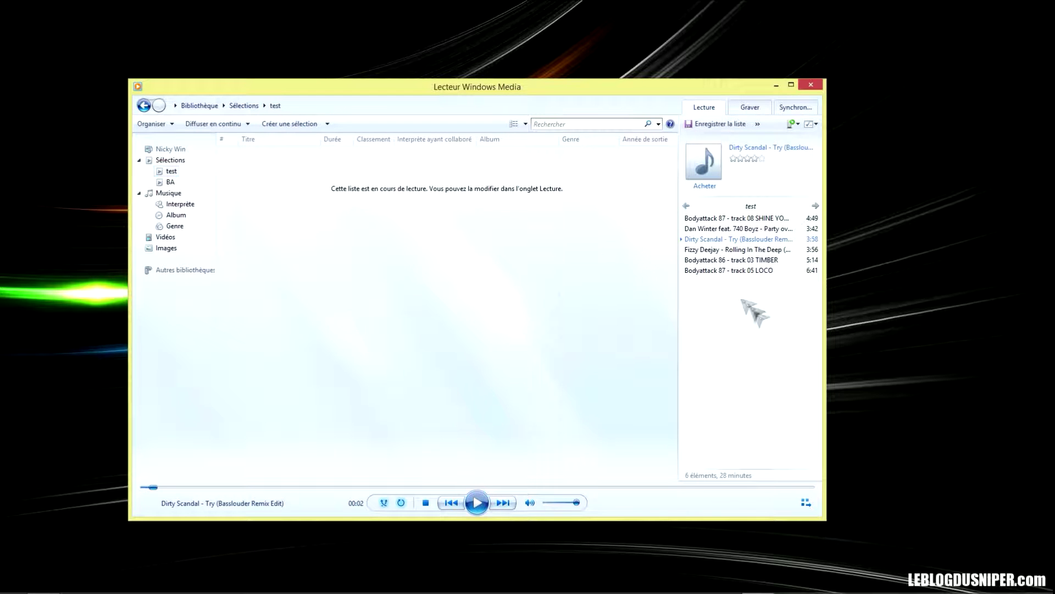
- Add all six tracks in the playback list to the saved test playlist
left_click_drag(737, 329, 738, 220)
right_click(737, 254)
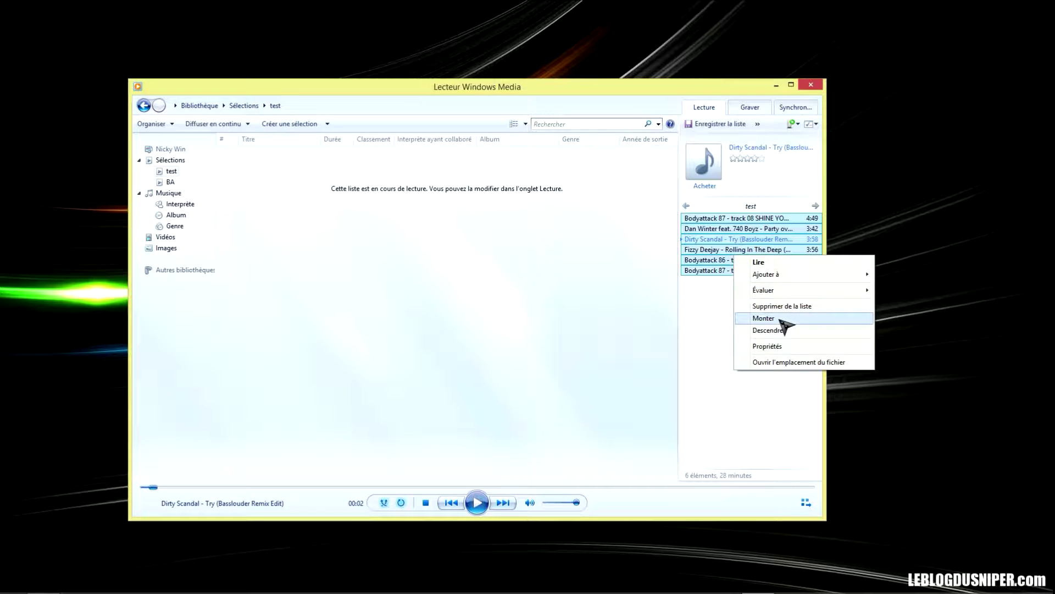
mouse_move(781, 274)
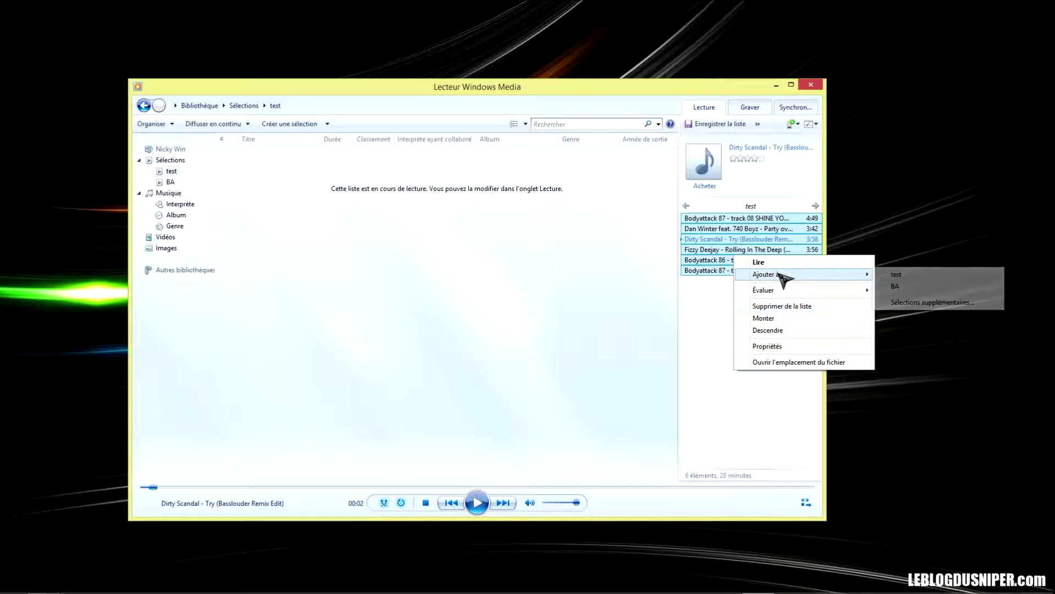
left_click(934, 274)
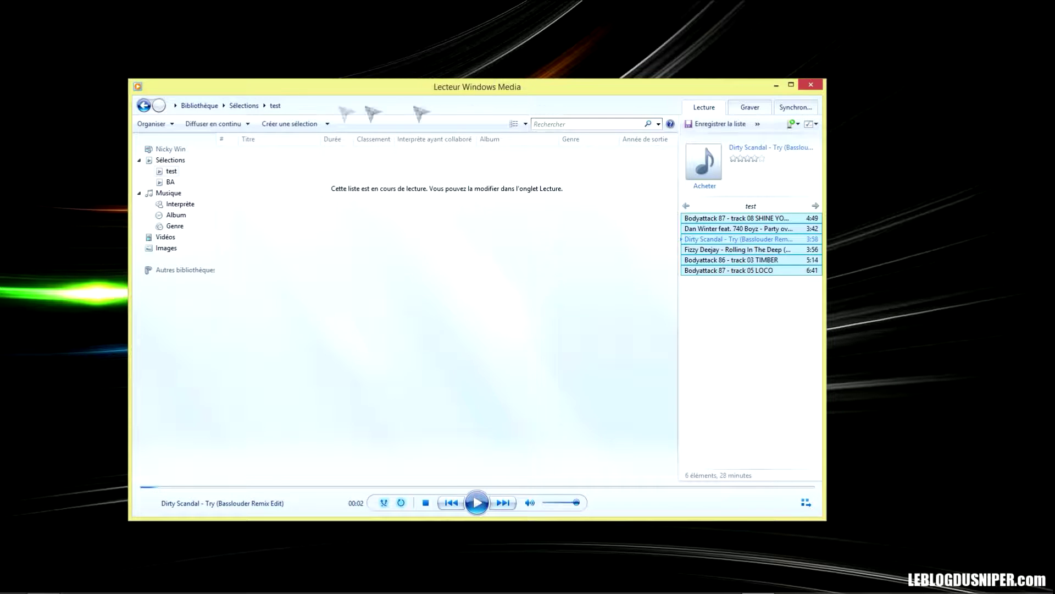
- Reopen the skin chooser from the library and reapply the SpiderMan skin
right_click(352, 107)
mouse_move(434, 125)
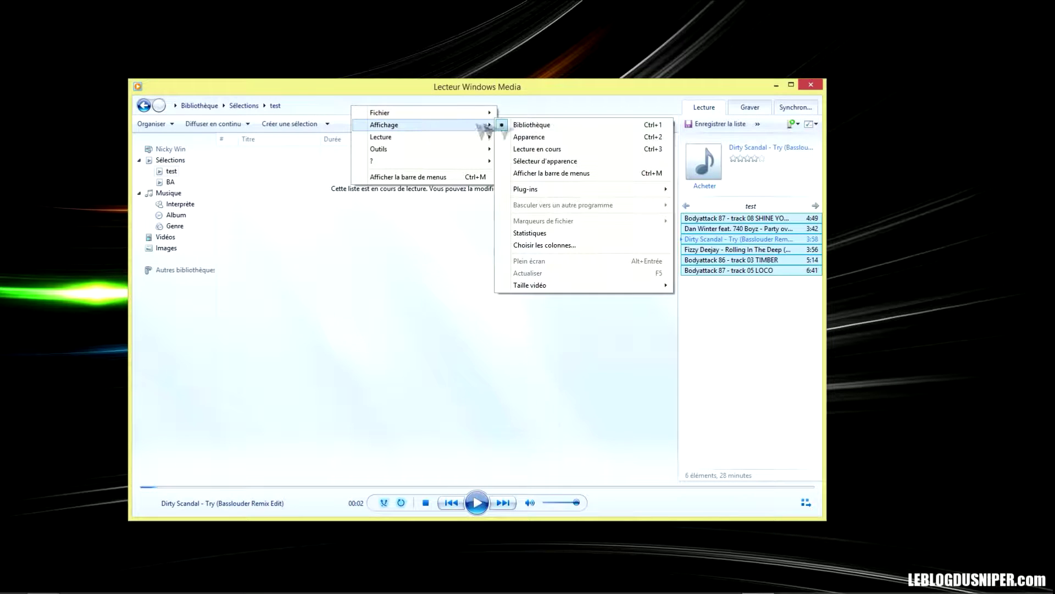
left_click(556, 162)
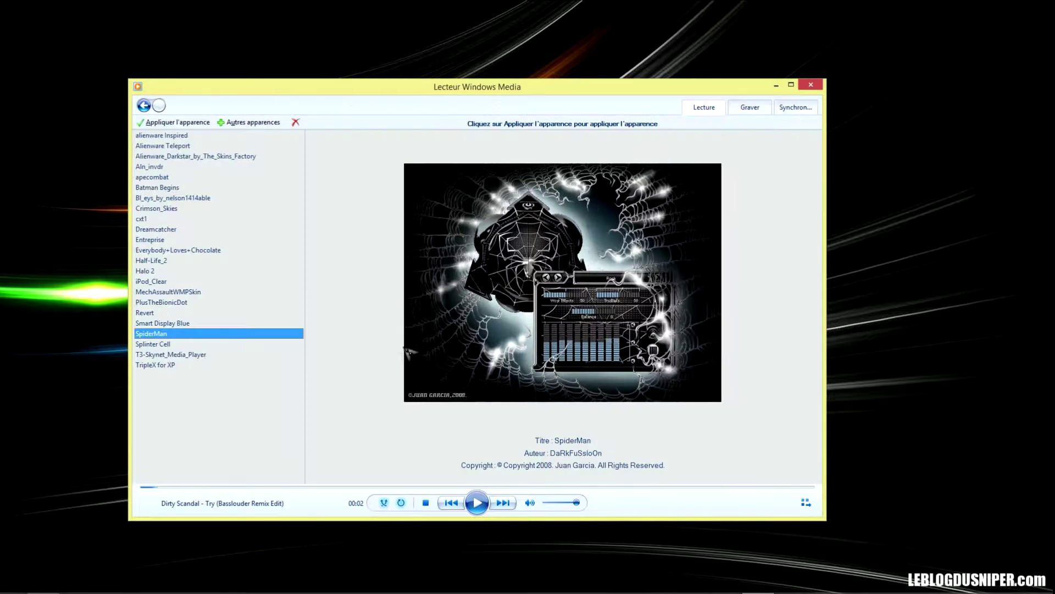
left_click(181, 123)
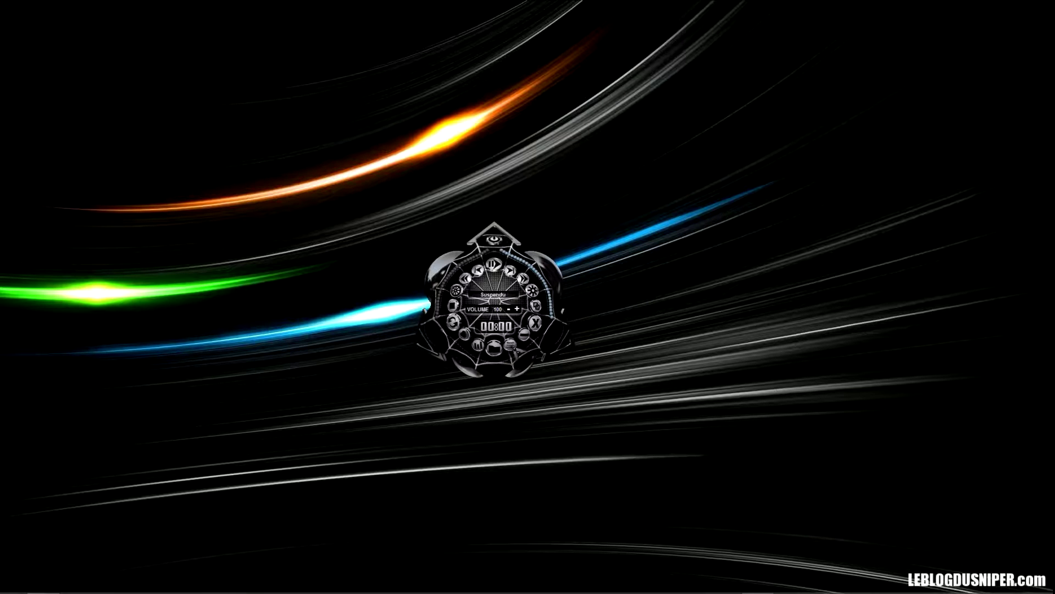
- Show the skin's playlist window, open test.wpl from the Playlists folder, and save the pending changes to the test list
left_click(510, 347)
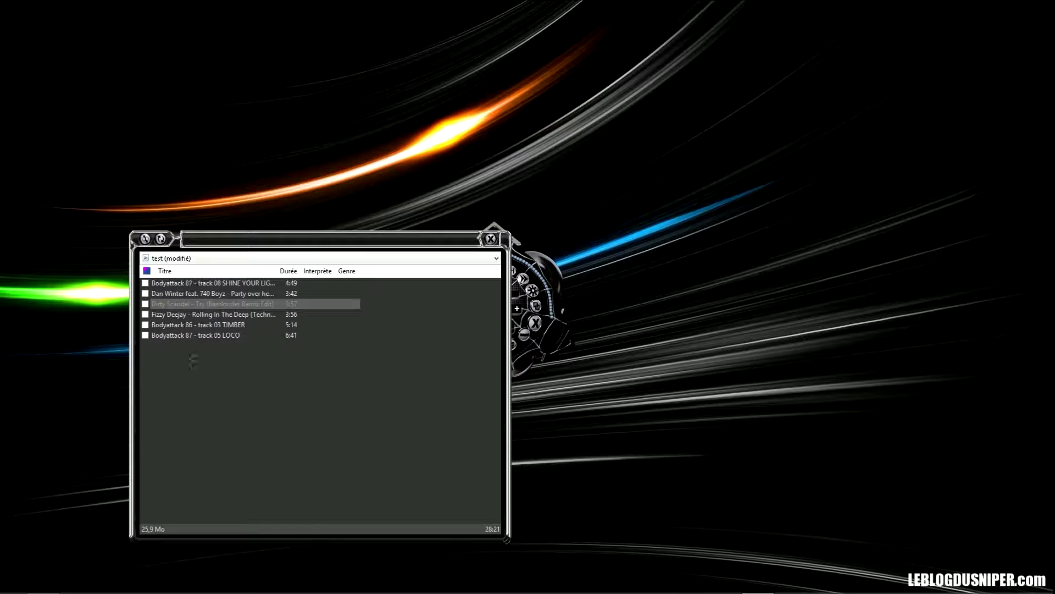
right_click(254, 388)
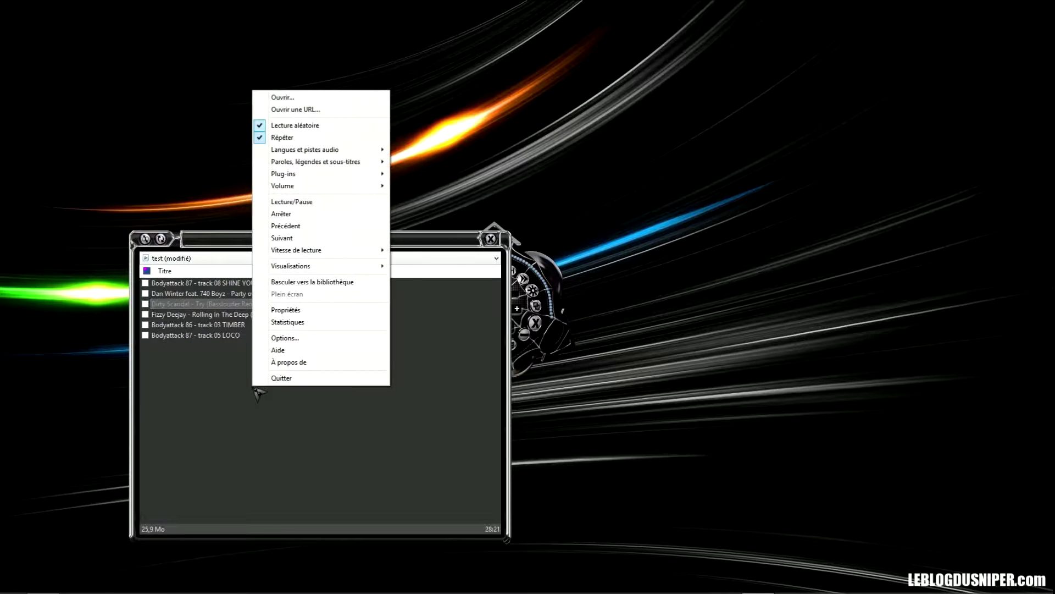
left_click(311, 99)
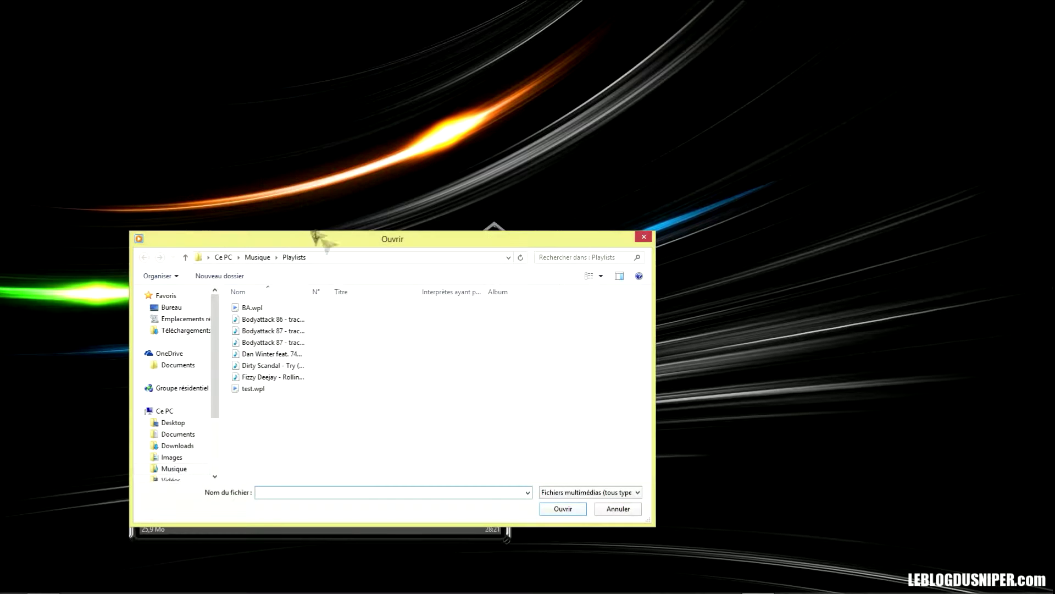
left_click_drag(370, 237, 384, 87)
left_click(275, 238)
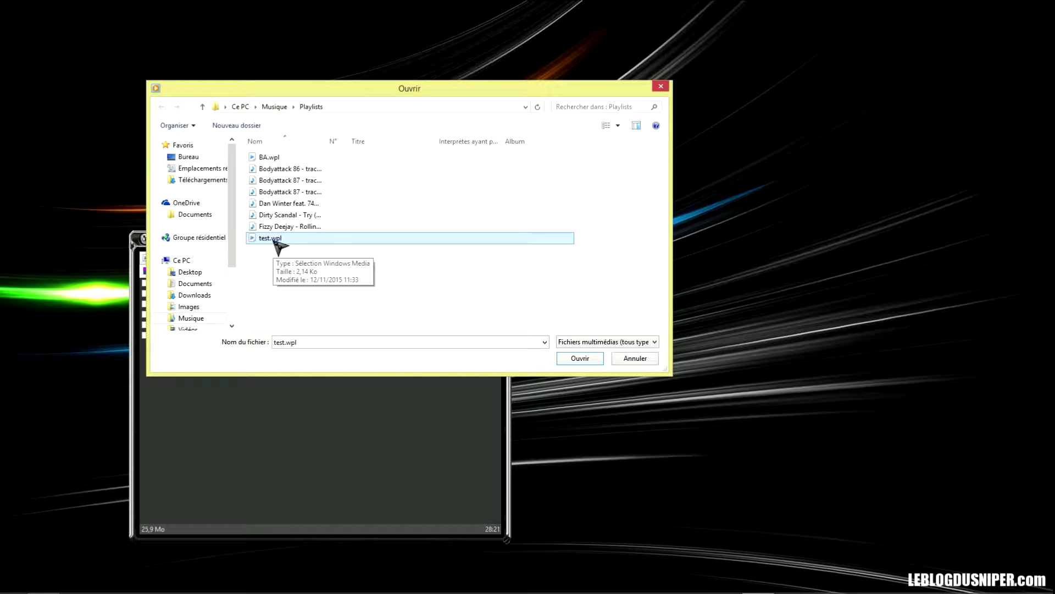
left_click(582, 359)
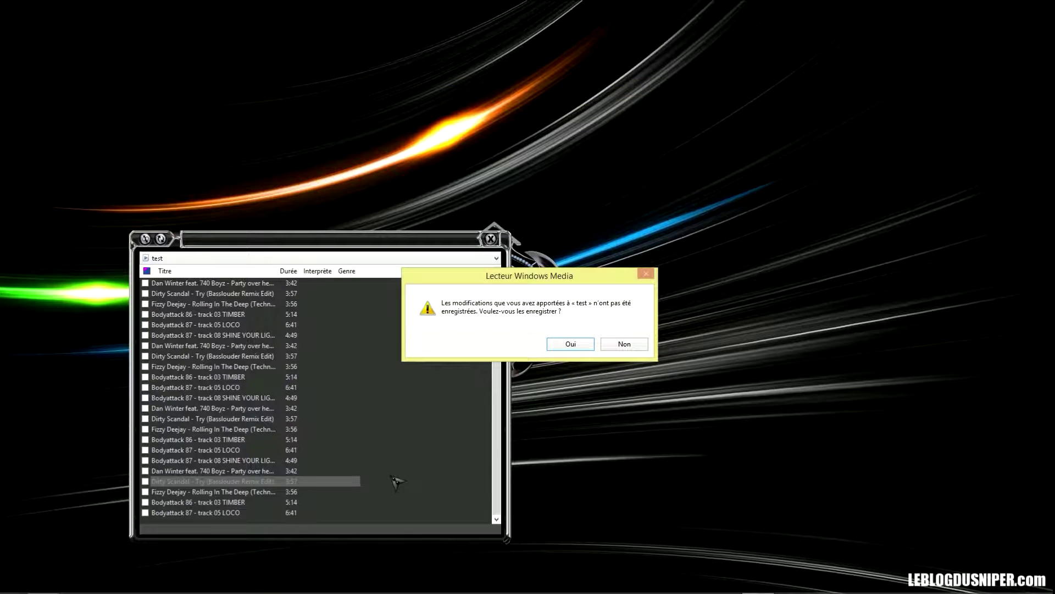
left_click(570, 345)
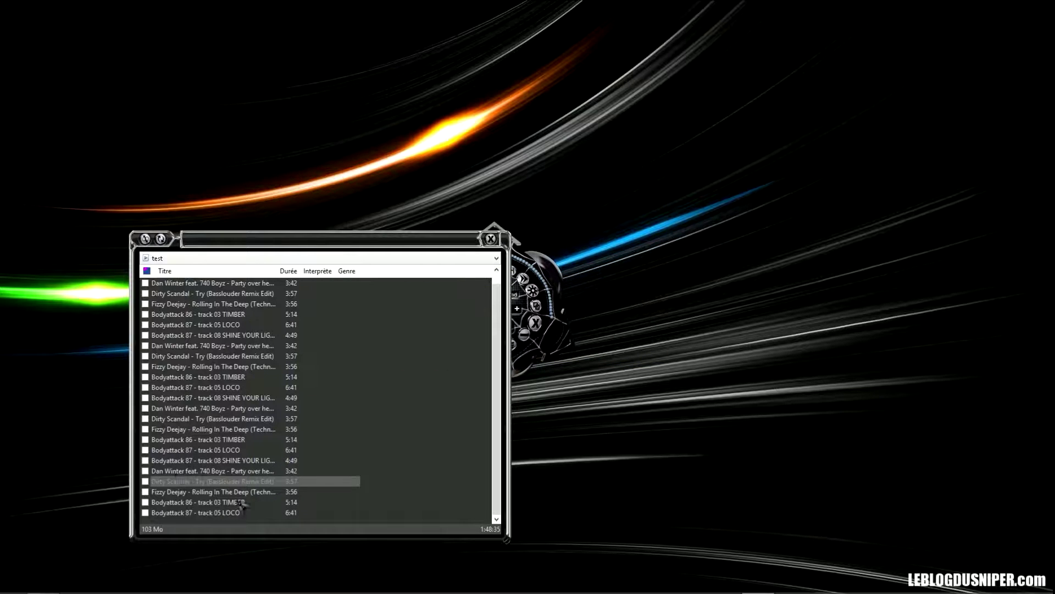
- Select the playing Dirty Scandal - Try track, close the playlist window, and pause playback
left_click(235, 483)
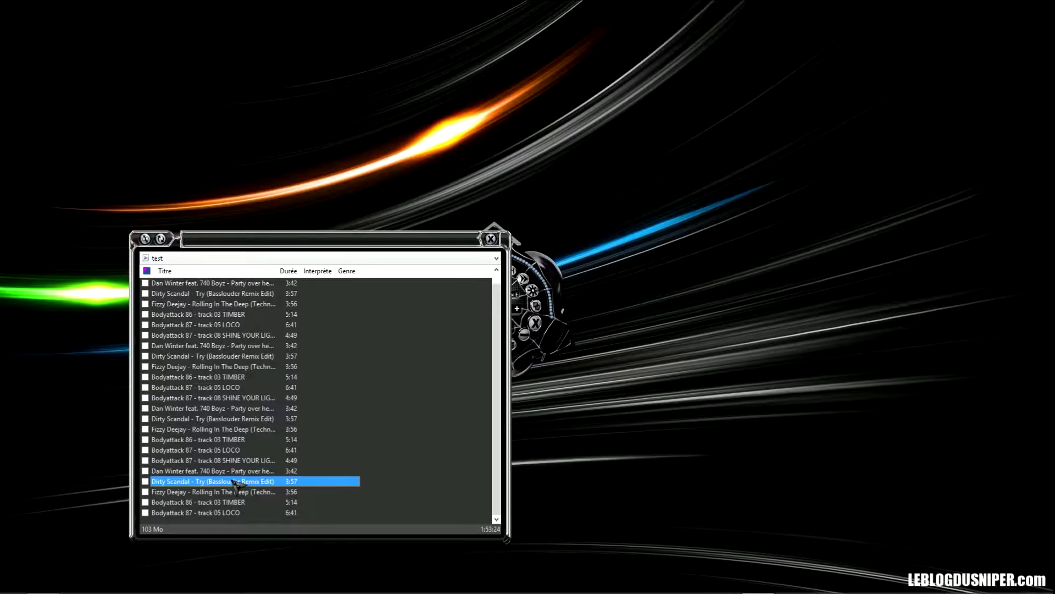
scroll(235, 482, "up", 1)
left_click(491, 239)
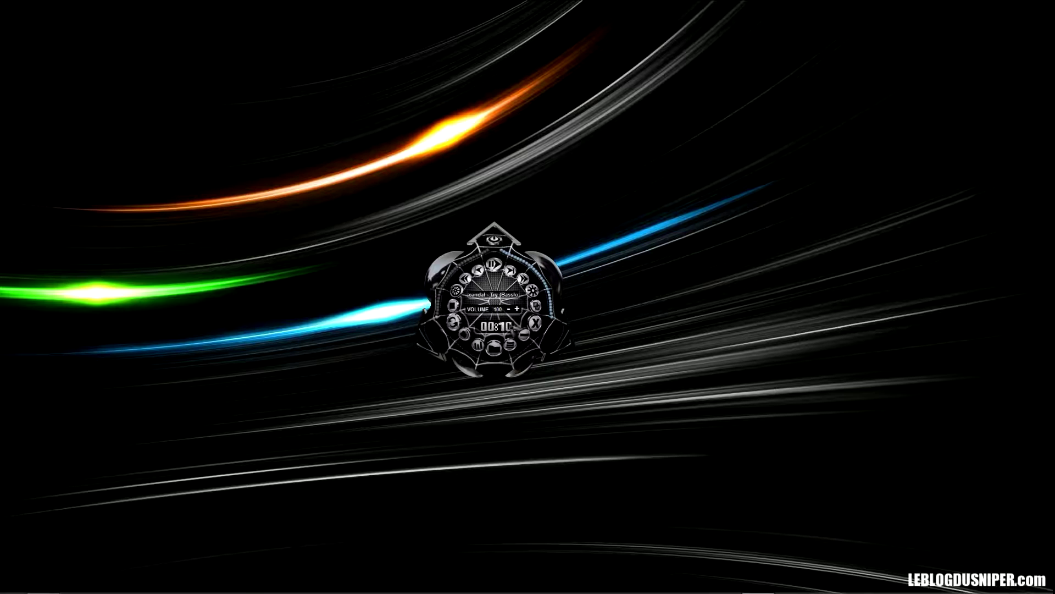
left_click(494, 267)
- Add the six selected audio tracks in the Playlists folder to the Windows Media Player list and minimize the folder
left_click(43, 587)
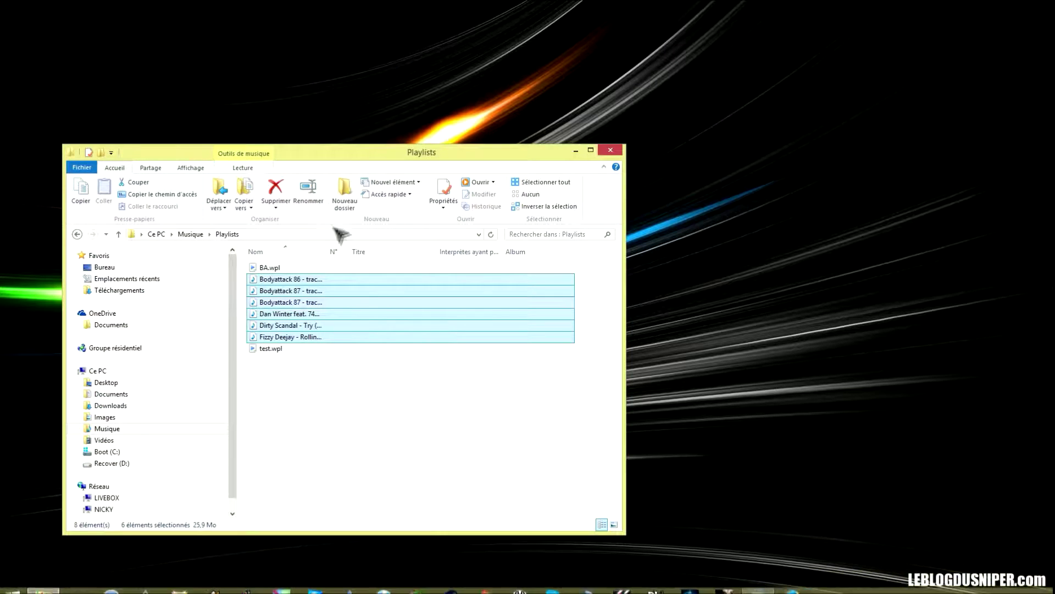
left_click_drag(347, 156, 349, 143)
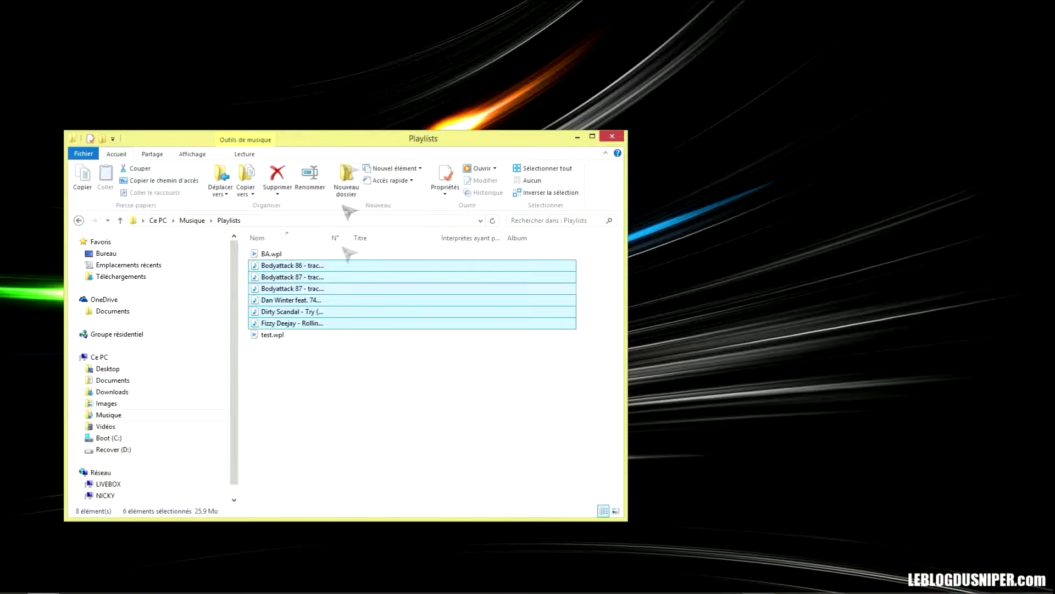
right_click(315, 312)
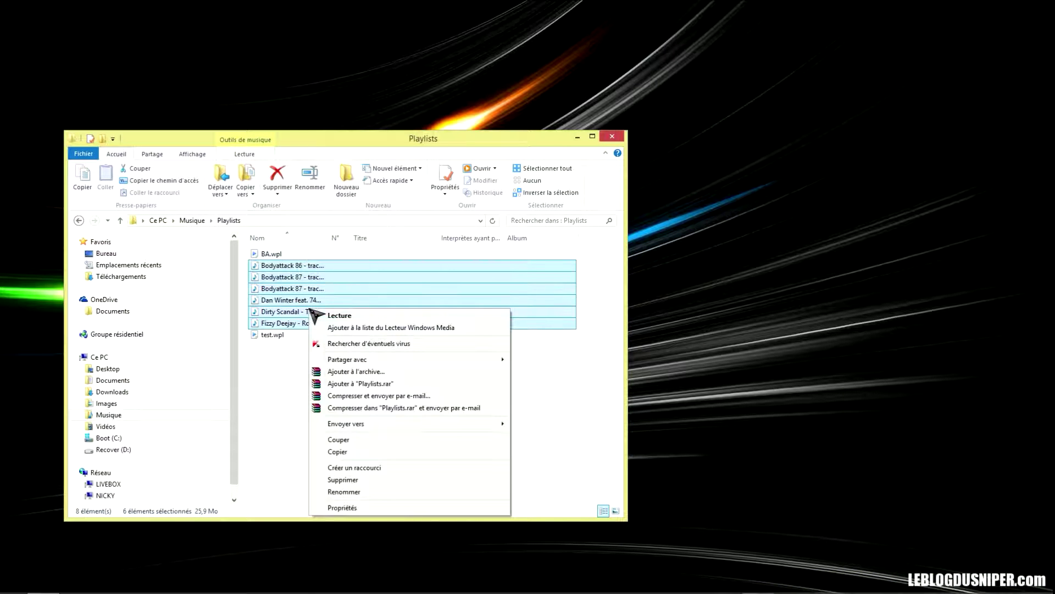
left_click(390, 328)
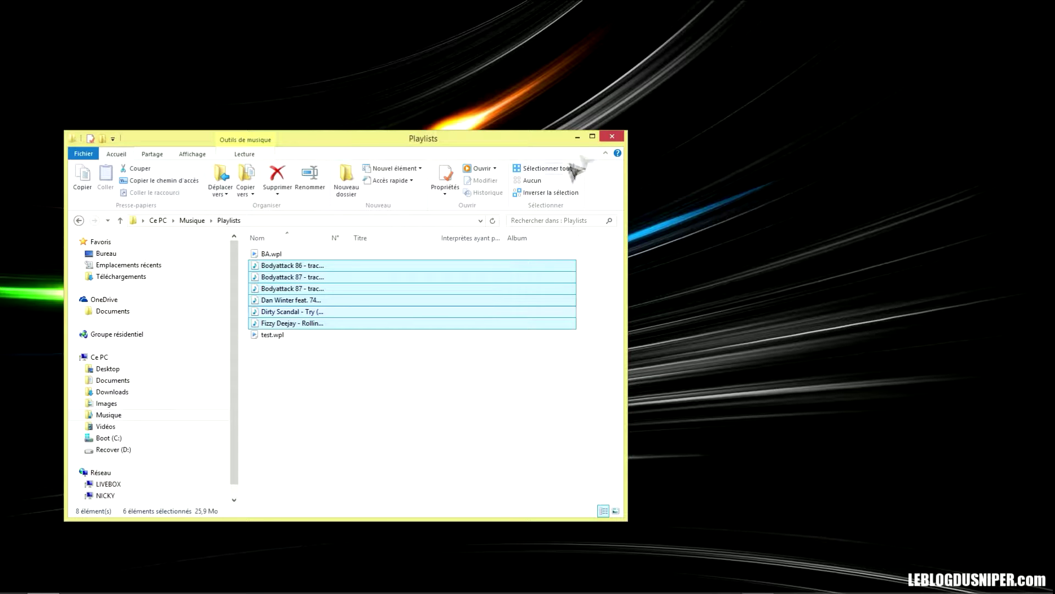
left_click(578, 138)
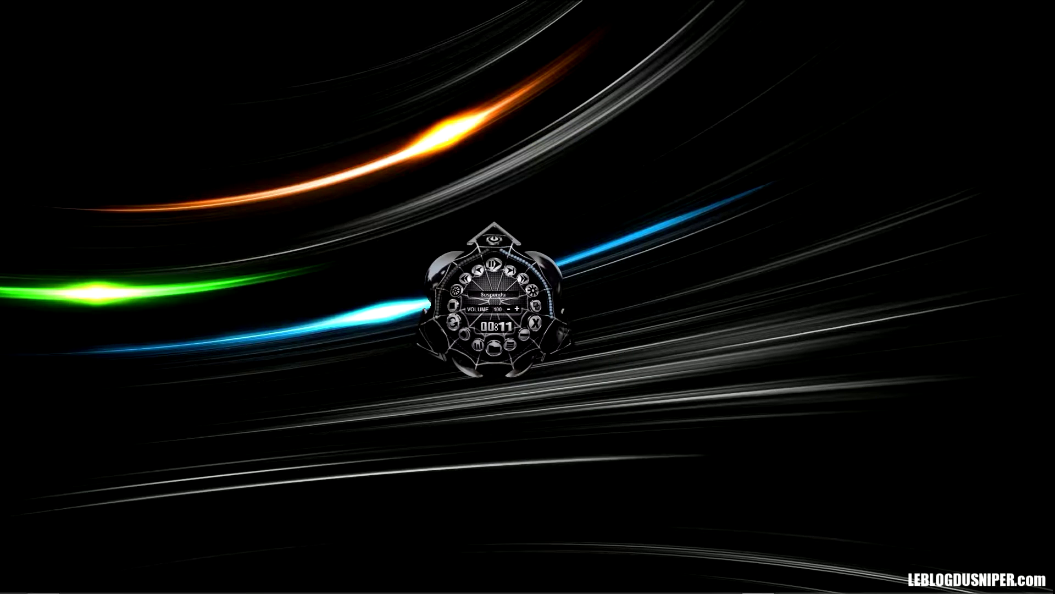